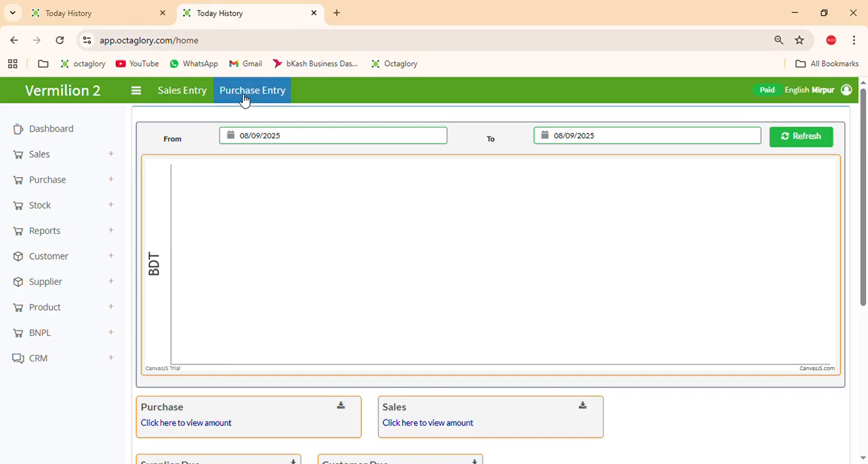
# Start a new purchase from the purchase list and select S0001 - Vermilion as the supplier
pyautogui.click(116, 187)
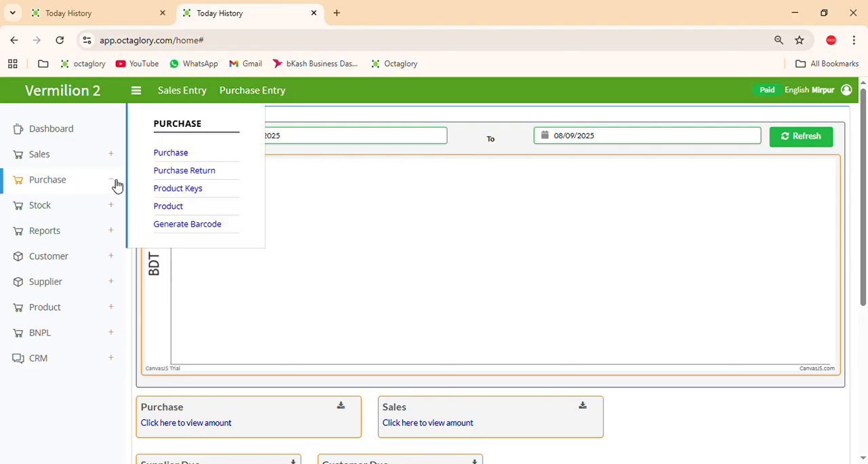
pyautogui.click(172, 155)
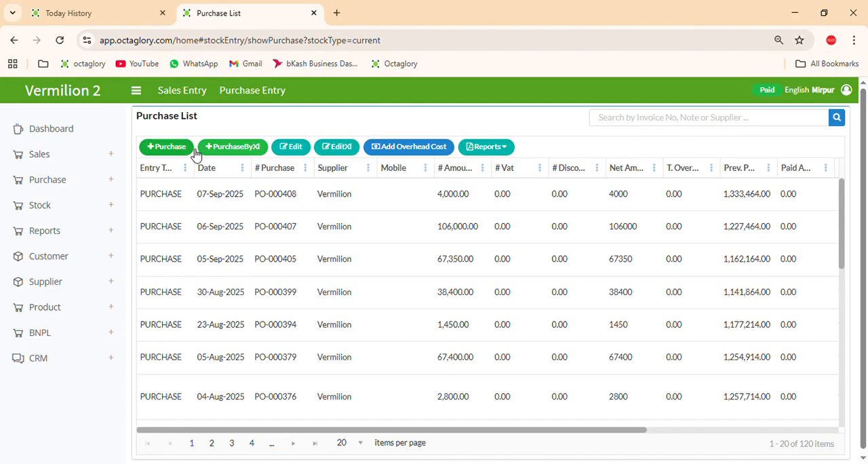
pyautogui.click(169, 148)
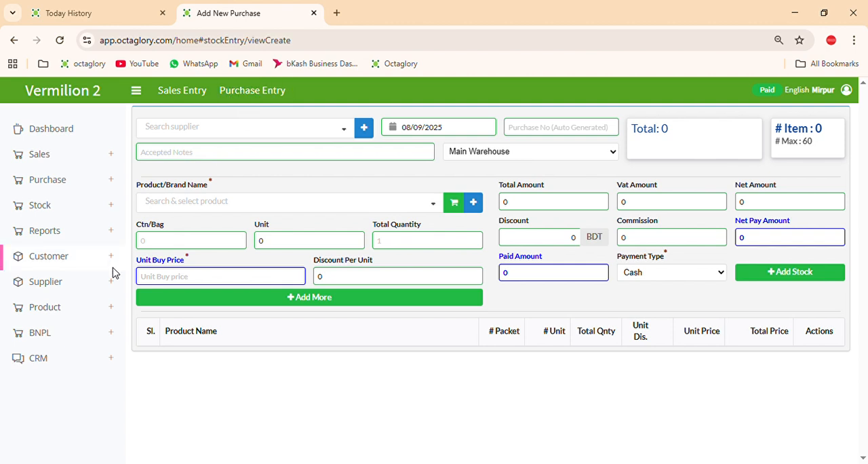
pyautogui.click(346, 130)
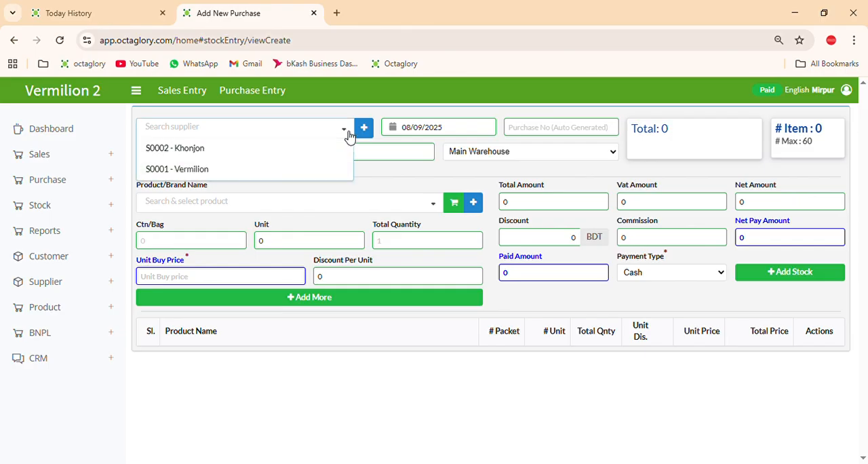
pyautogui.click(198, 170)
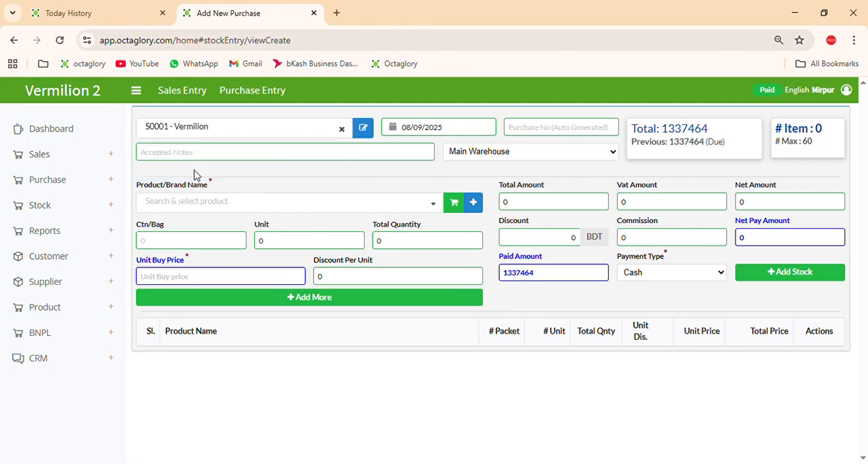
# Set the purchase's payment type to Credit
pyautogui.click(452, 131)
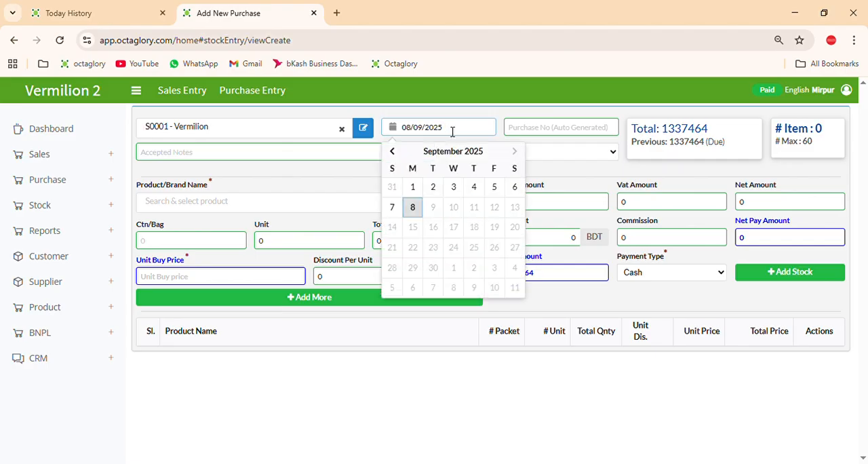
pyautogui.click(453, 132)
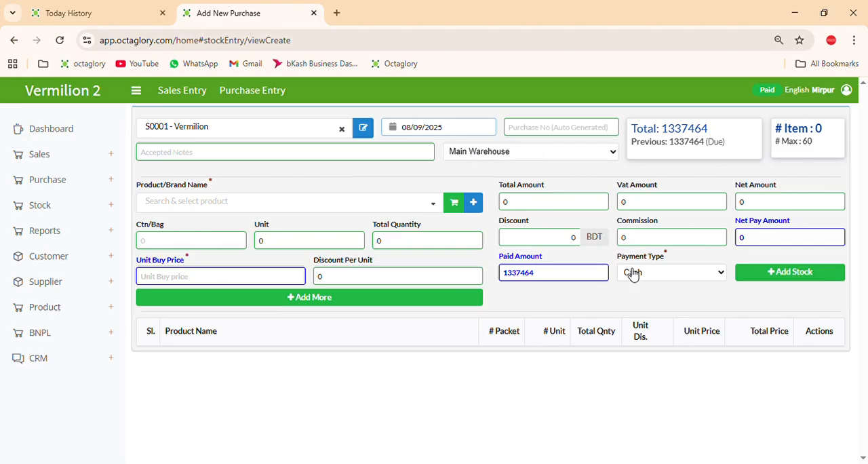
pyautogui.moveTo(619, 258); pyautogui.dragTo(675, 262)
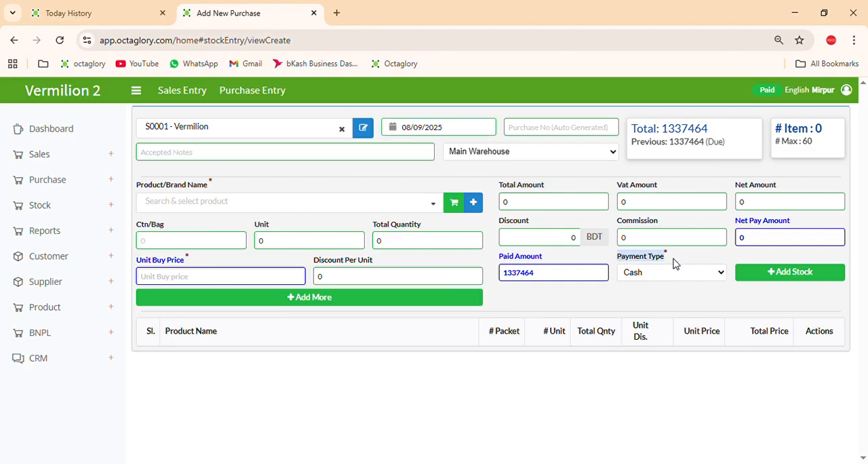
pyautogui.click(625, 277)
pyautogui.click(625, 323)
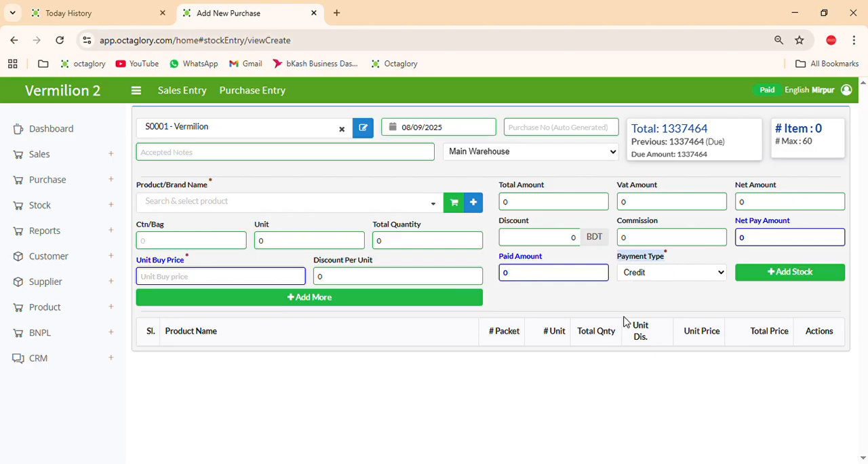
# Enter "new stock 08/09/2025" as the purchase's accepted note
pyautogui.click(211, 155)
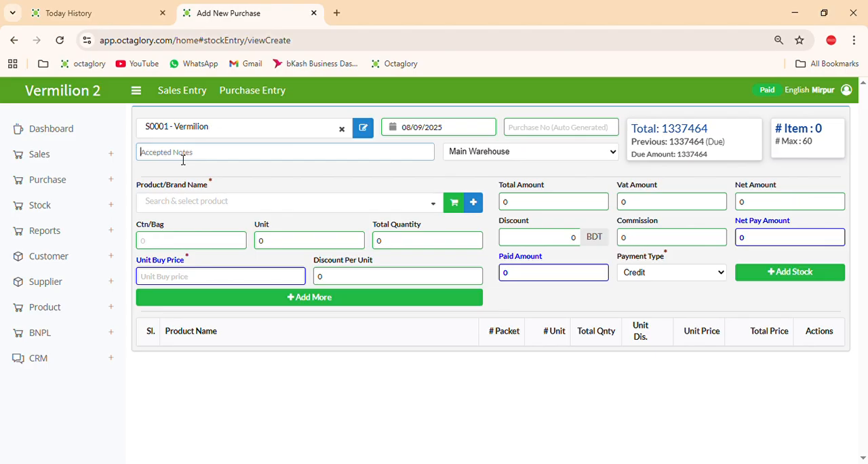
pyautogui.write('ne')
pyautogui.write('w stock /')
# Search the products for "chadni" and select Chadni Moslin green for the purchase
pyautogui.click(203, 214)
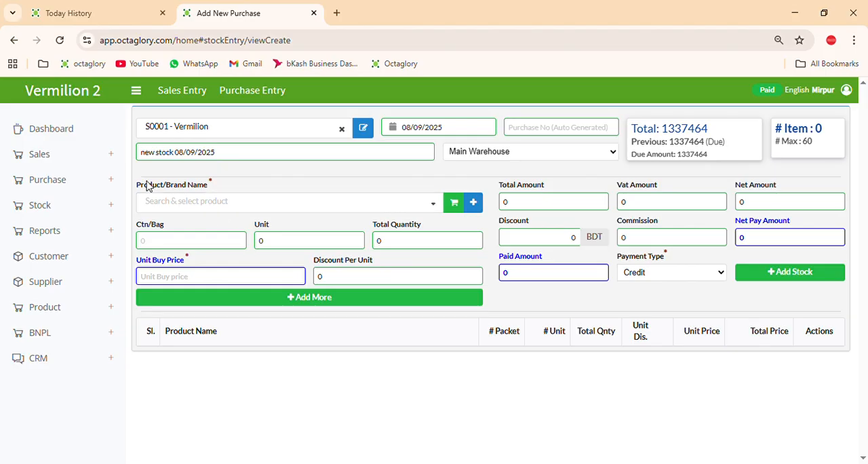
pyautogui.moveTo(140, 184); pyautogui.dragTo(207, 187)
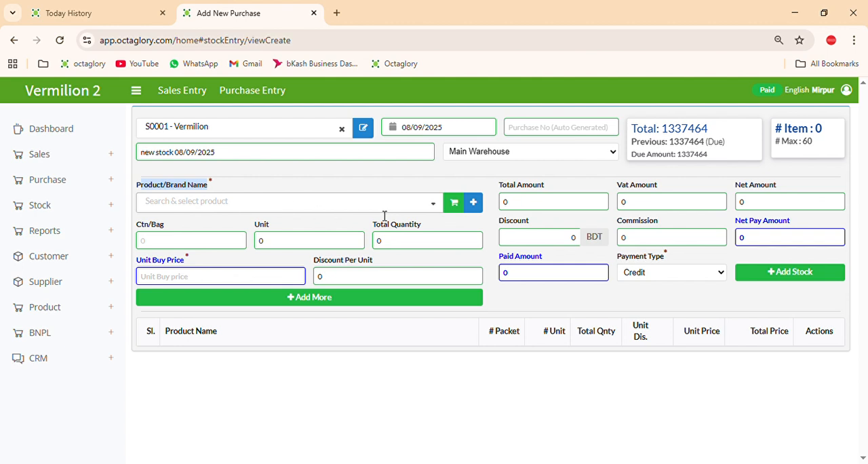
pyautogui.click(322, 210)
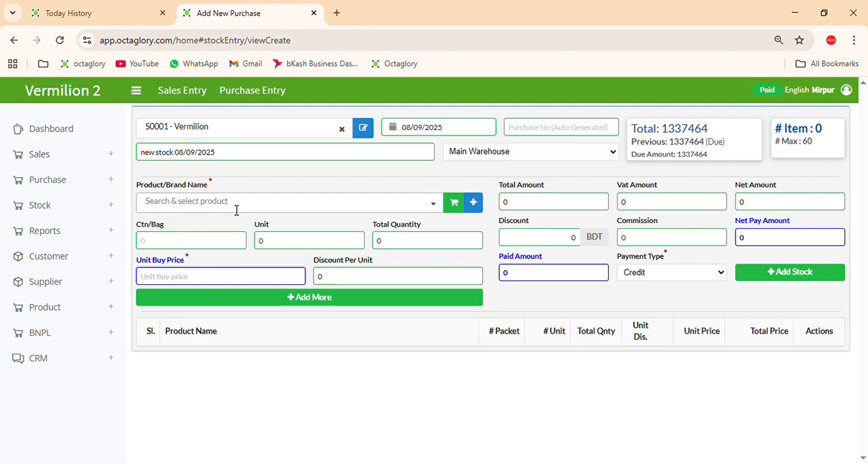
pyautogui.write('chadni')
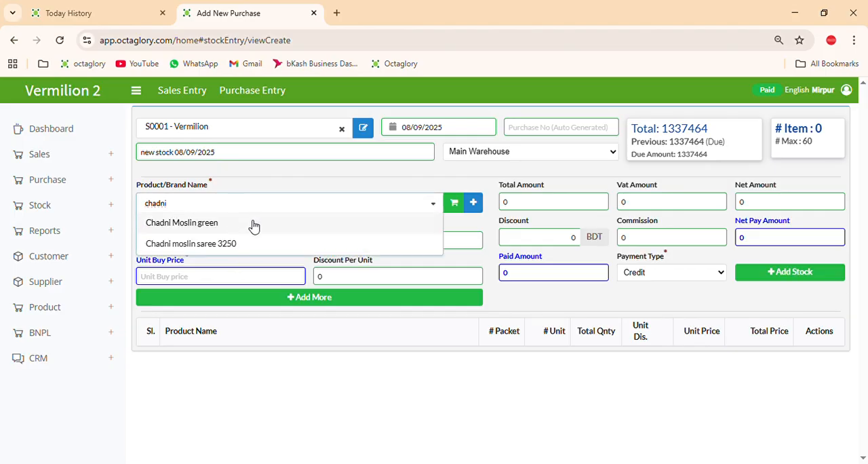
pyautogui.click(251, 223)
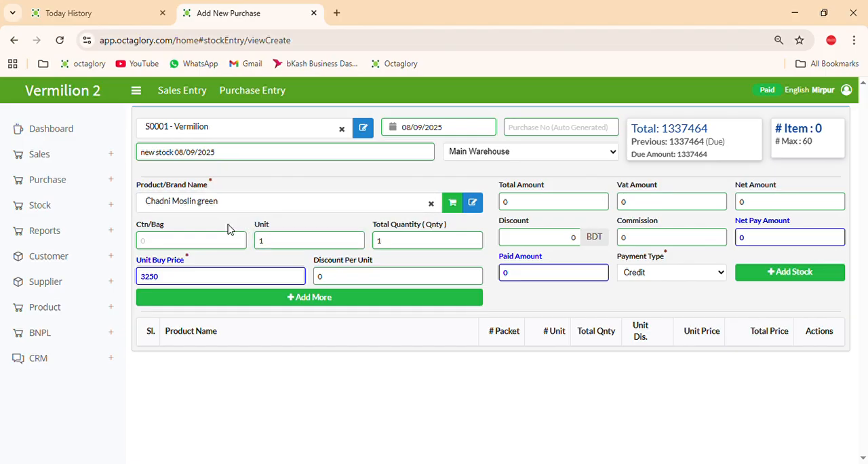
# Search the current stock list for "pink" and for "chadni"
pyautogui.click(114, 208)
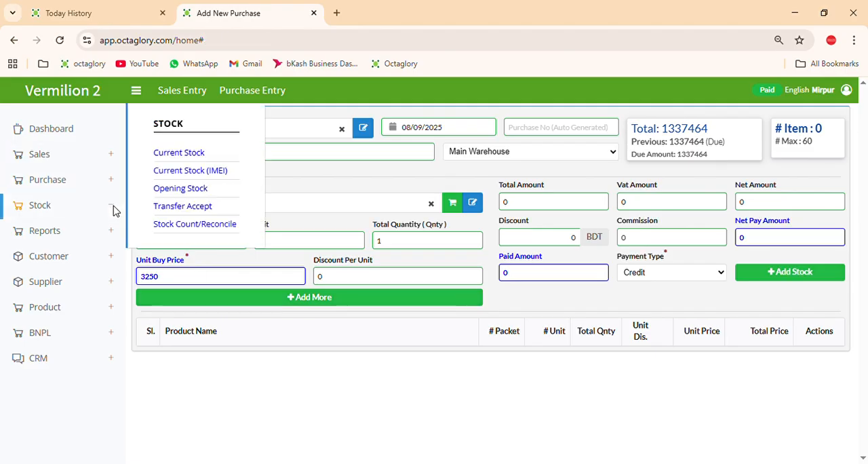
pyautogui.click(187, 153)
pyautogui.click(711, 121)
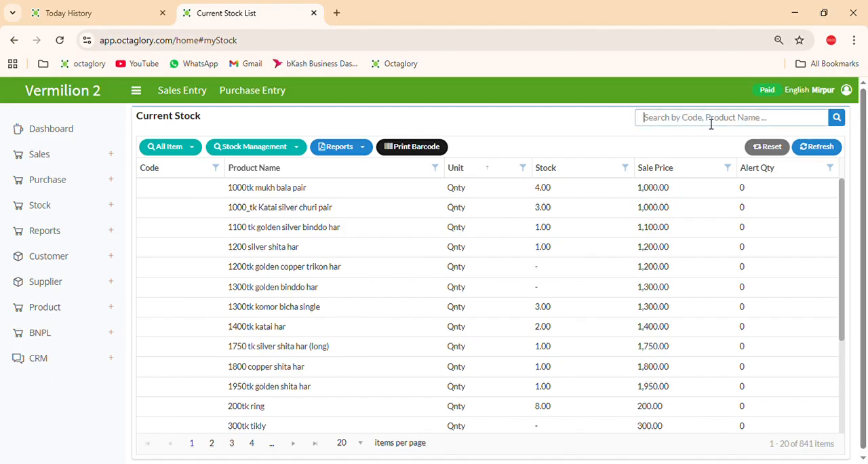
pyautogui.write('pink')
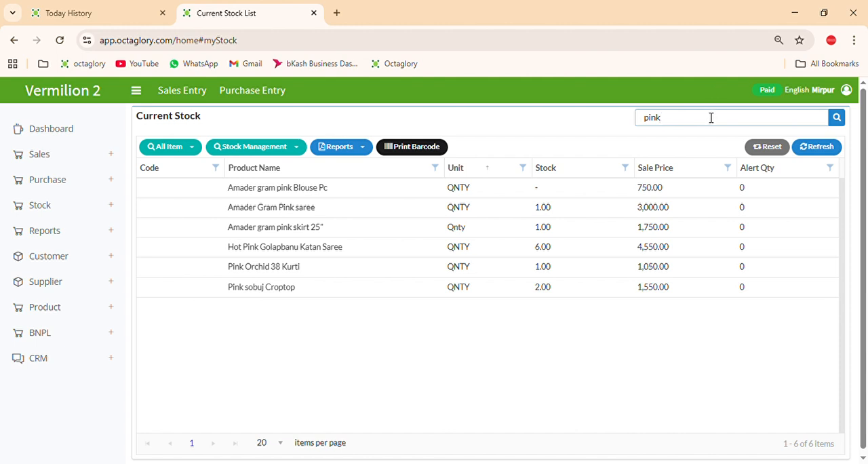
pyautogui.press('BackSpace')
pyautogui.write('chadni')
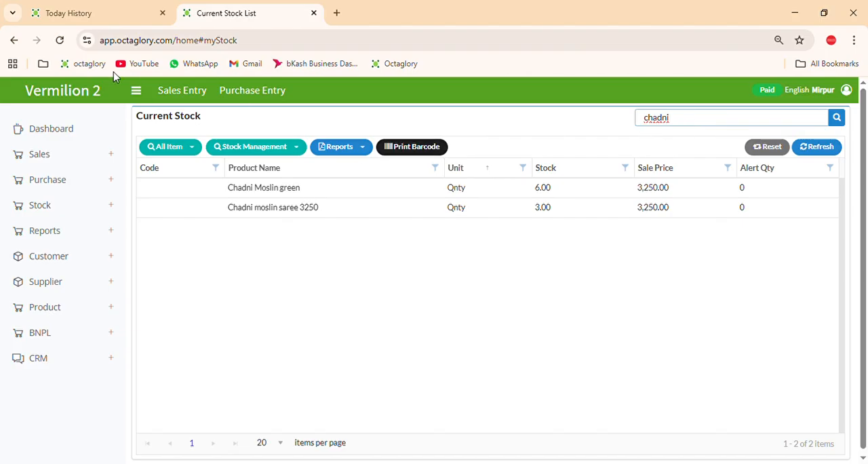
# Reload the home page, search the current stock for "chadni" again and check the stock of Chadni moslin saree 3250
pyautogui.click(76, 99)
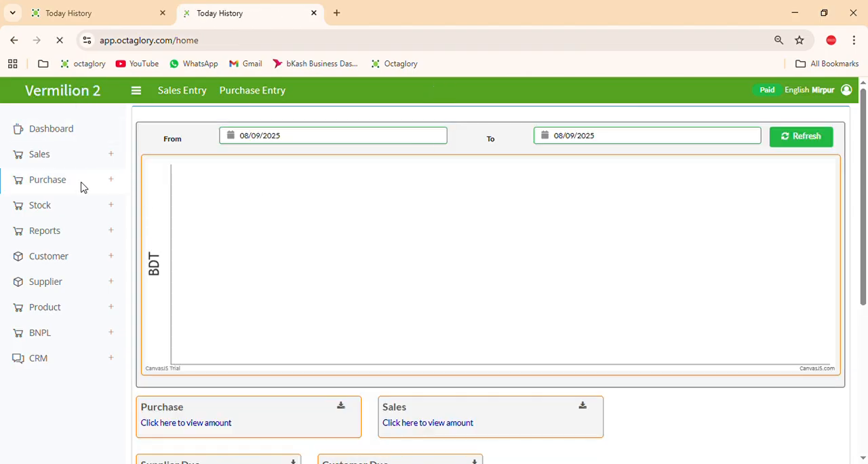
pyautogui.click(118, 215)
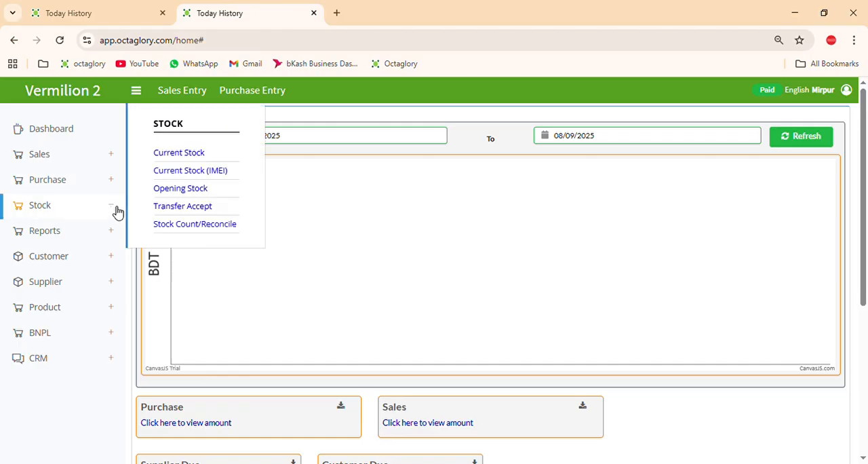
pyautogui.click(182, 155)
pyautogui.click(694, 119)
pyautogui.write('cha')
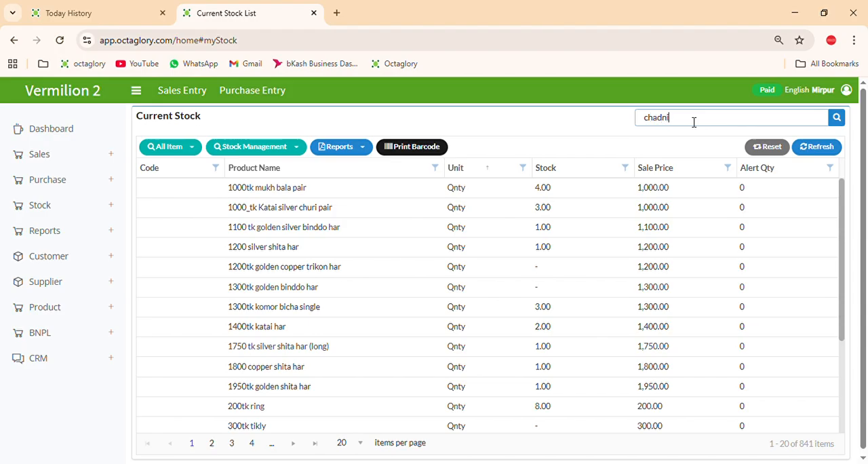
pyautogui.write('dni')
pyautogui.press('Return')
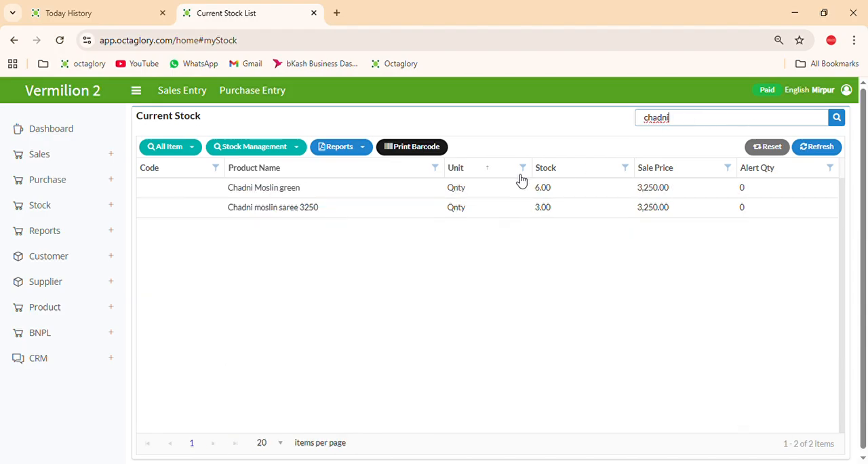
pyautogui.click(413, 207)
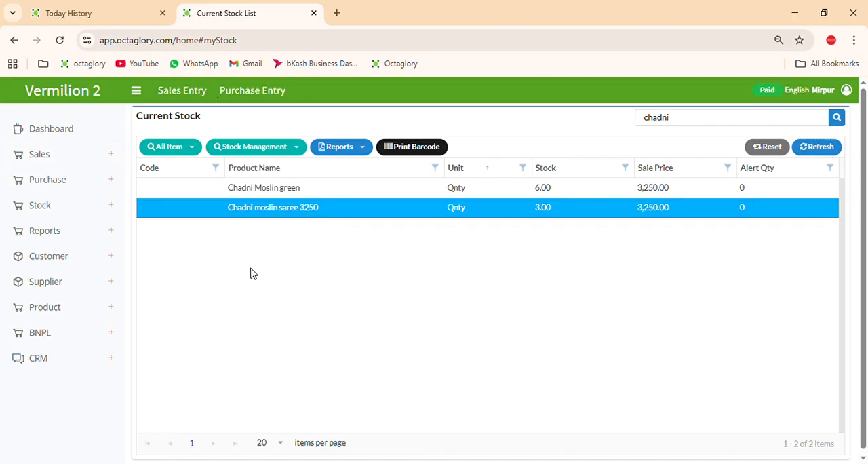
pyautogui.doubleClick(543, 207)
# Open a blank new purchase entry form
pyautogui.click(246, 92)
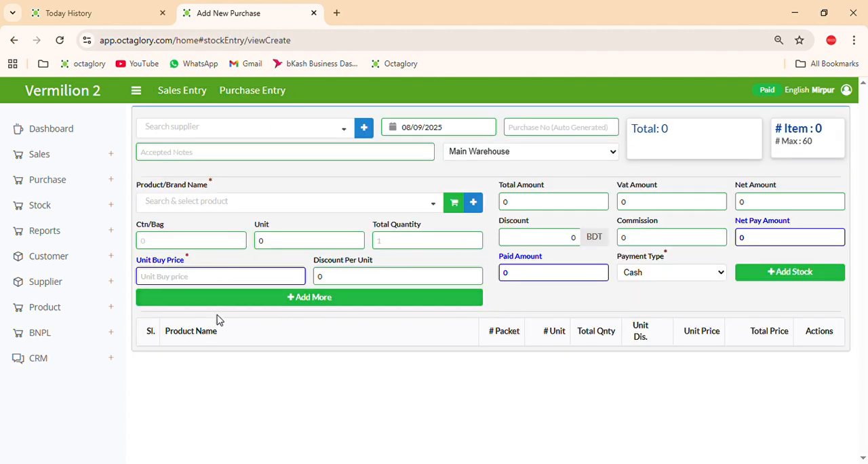
pyautogui.click(218, 138)
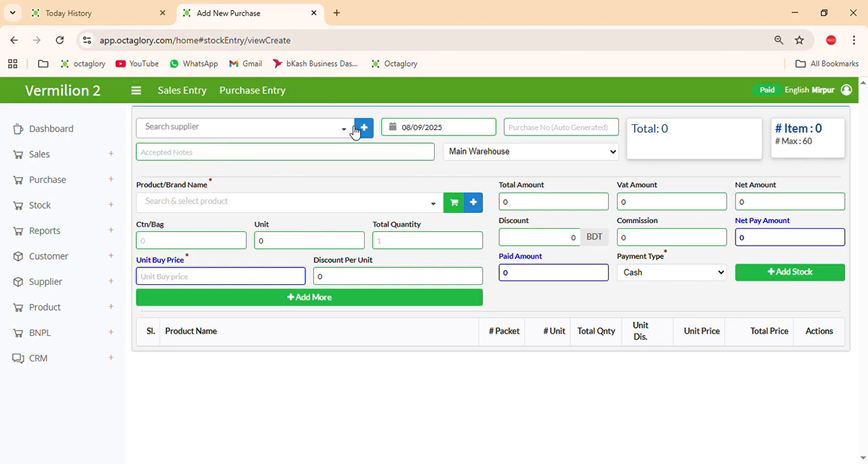
pyautogui.click(310, 129)
# Add 5 units of Chadni moslin saree 3250 to the purchase's item list
pyautogui.click(207, 201)
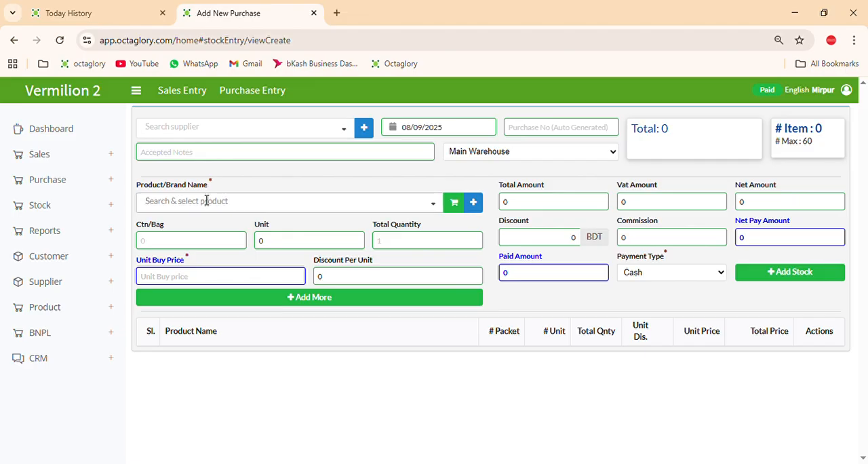
pyautogui.write('chan')
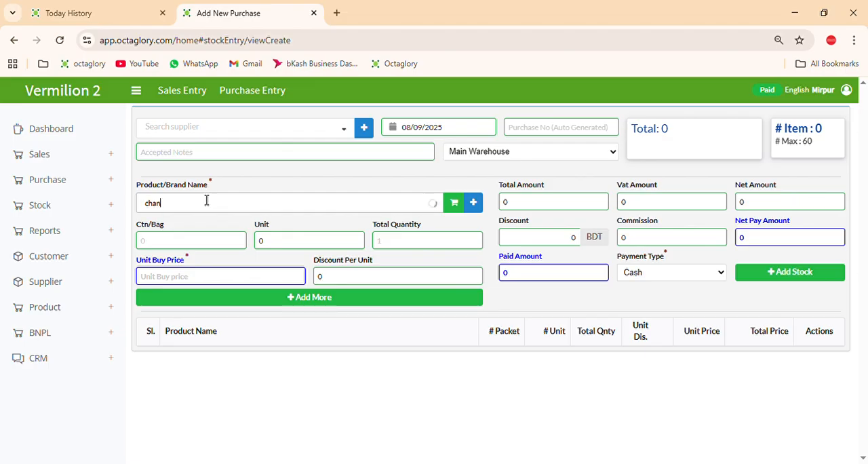
pyautogui.write('=ddni')
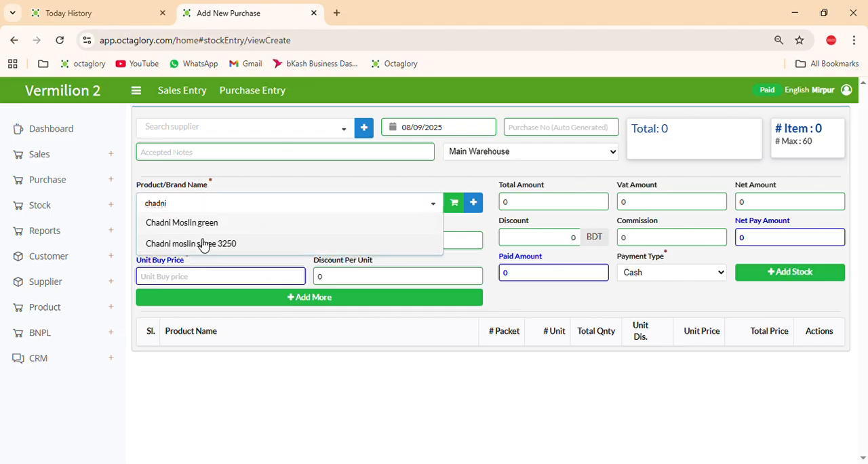
pyautogui.click(203, 243)
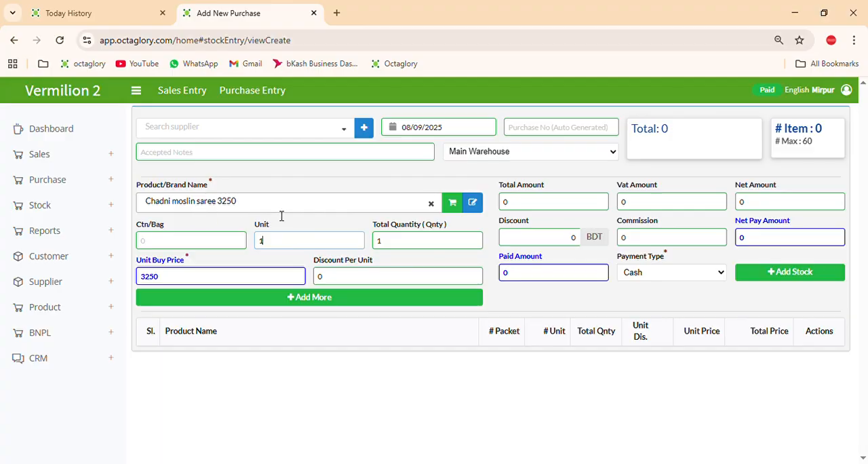
pyautogui.doubleClick(279, 248)
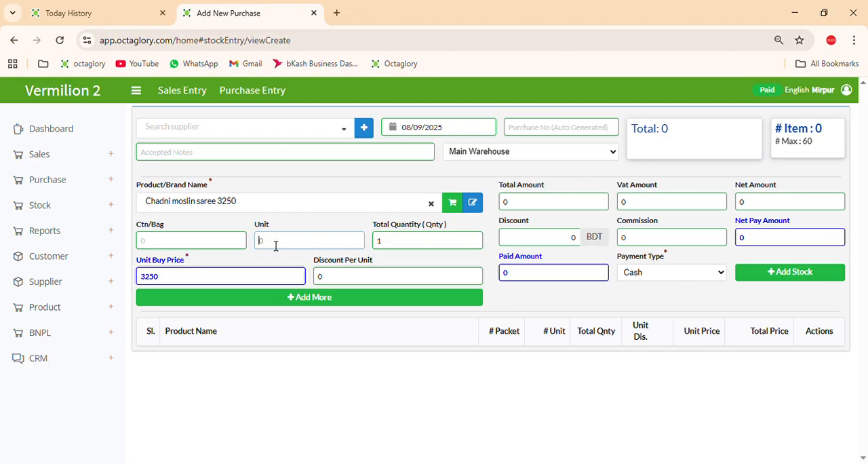
pyautogui.click(268, 304)
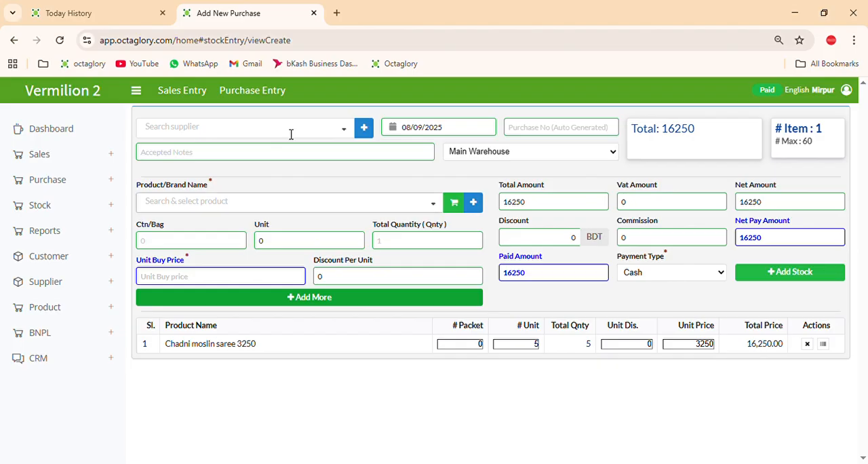
# Select S0001 - Vermilion as the supplier and set the payment type to Credit
pyautogui.click(345, 133)
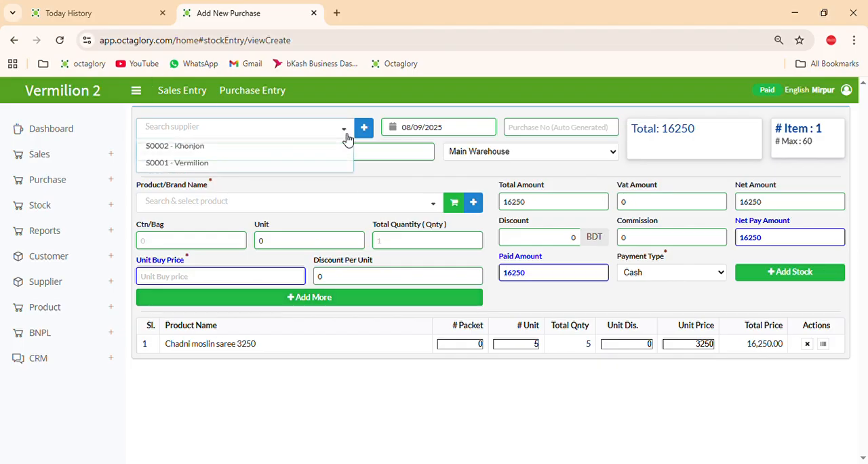
pyautogui.click(268, 169)
pyautogui.click(646, 272)
pyautogui.click(639, 324)
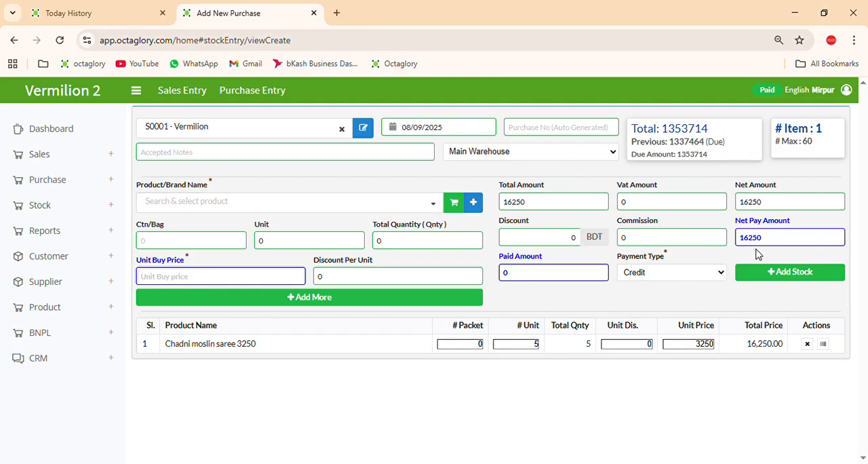
# Remove the Chadni moslin saree 3250 line from the purchase's item list
pyautogui.click(807, 344)
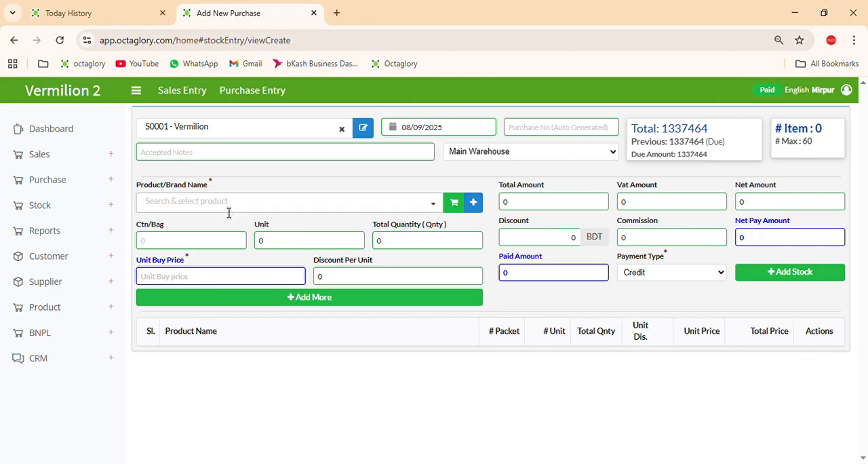
# Start a new product named Chadni Moslin red in the Saree category
pyautogui.click(473, 205)
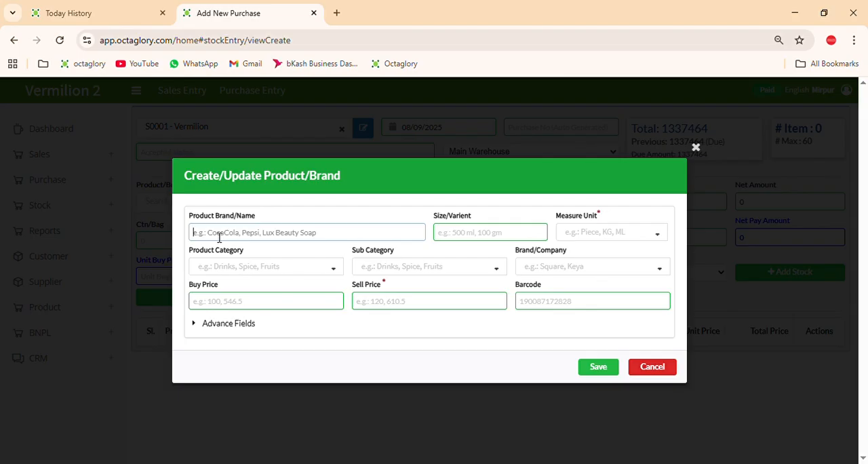
pyautogui.write('Chadni')
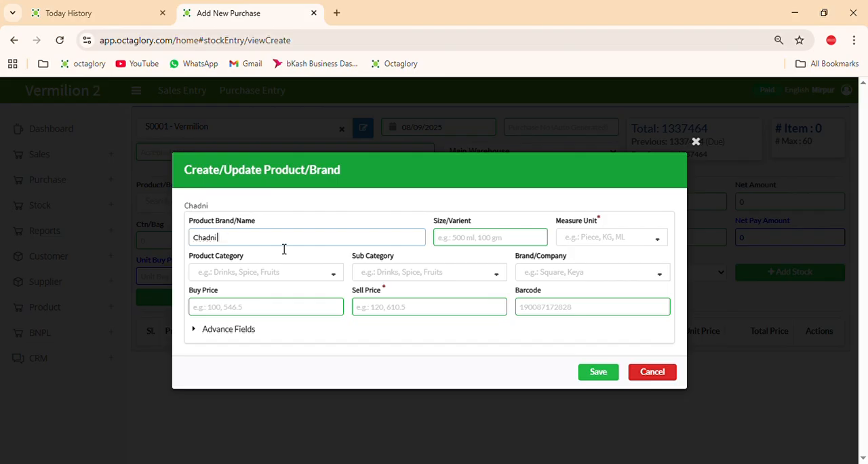
pyautogui.write(' Moslin red')
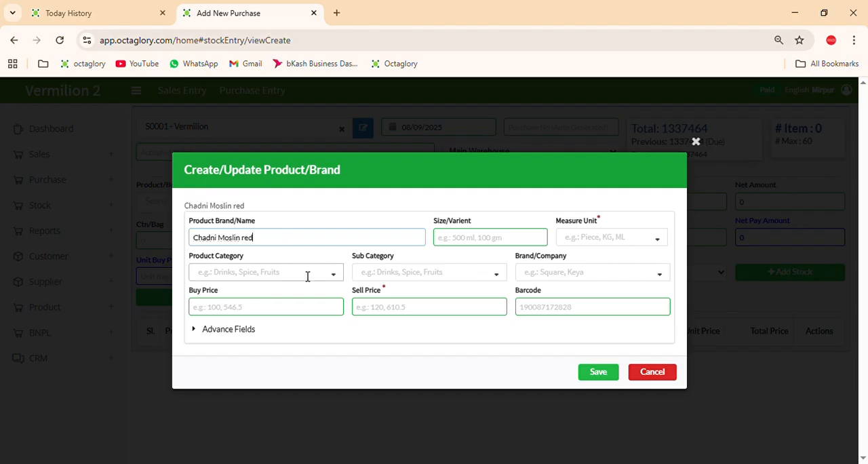
pyautogui.click(338, 278)
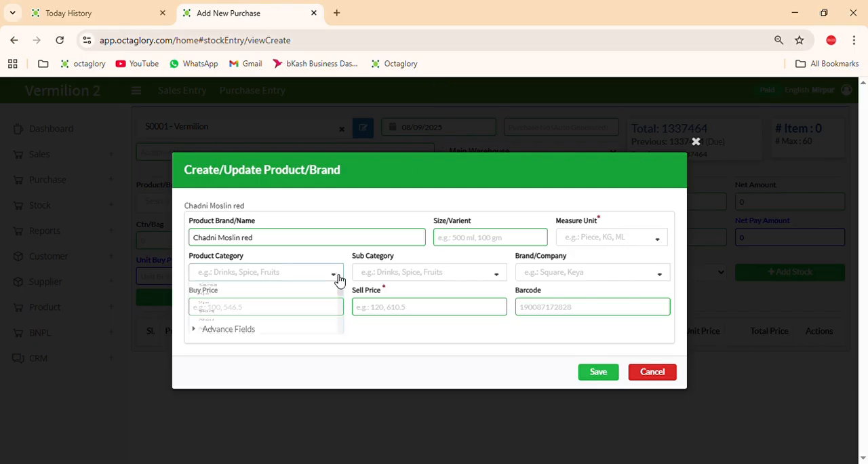
pyautogui.click(339, 278)
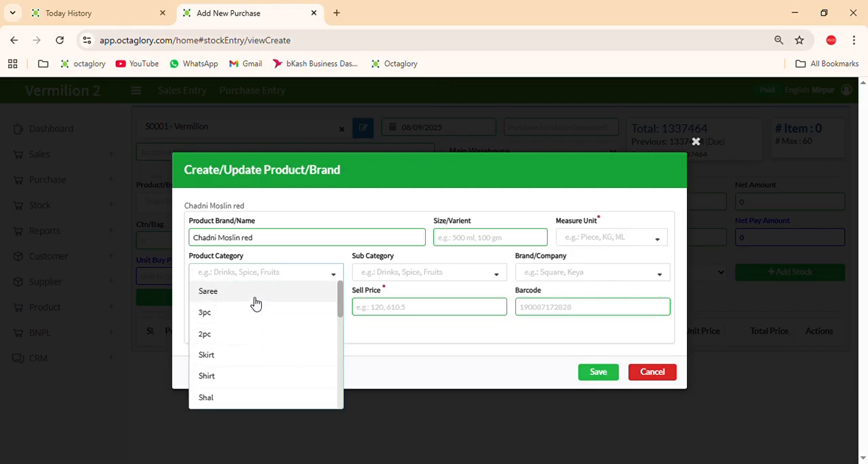
pyautogui.click(255, 298)
# Set the Chadni Moslin red product's buy price and sell price to 3250
pyautogui.click(262, 314)
pyautogui.write('3250')
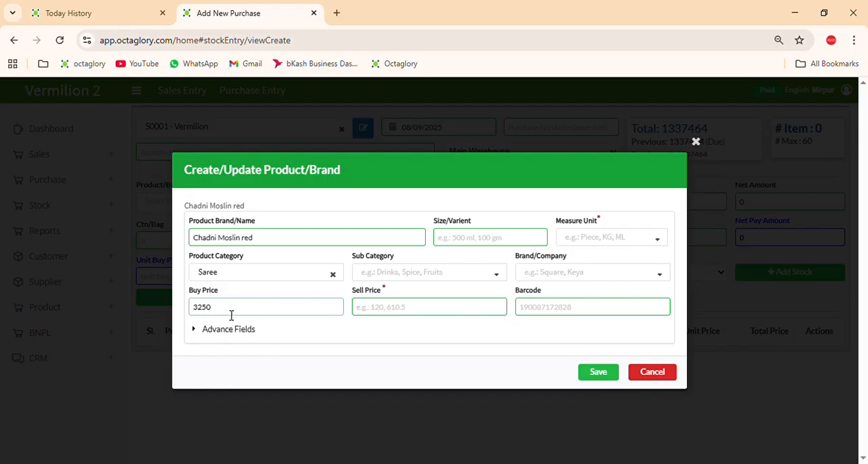
pyautogui.click(371, 316)
pyautogui.write('3250')
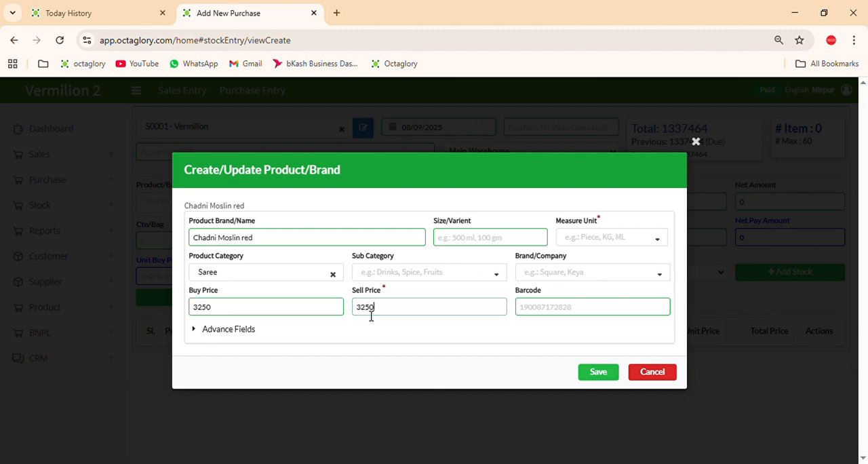
# Enter the selling VAT percentage in the product's advanced fields and save Chadni Moslin red
pyautogui.click(225, 333)
pyautogui.scroll(-4, 455, 302)
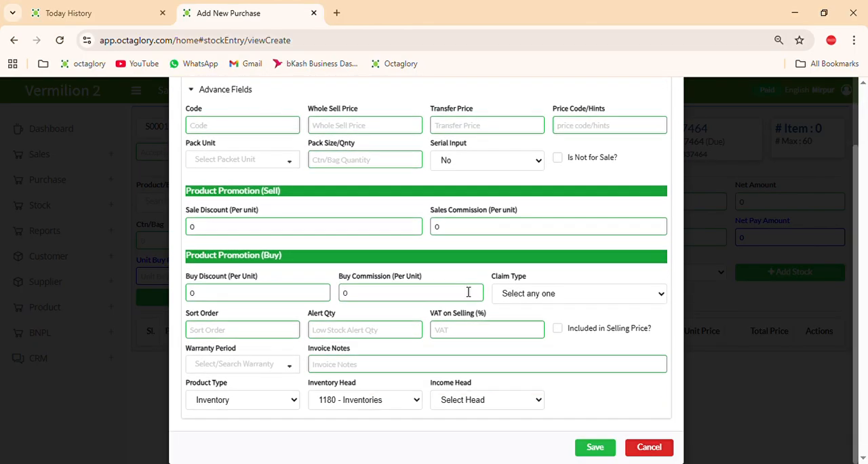
pyautogui.click(466, 330)
pyautogui.click(558, 328)
pyautogui.click(559, 332)
pyautogui.click(509, 338)
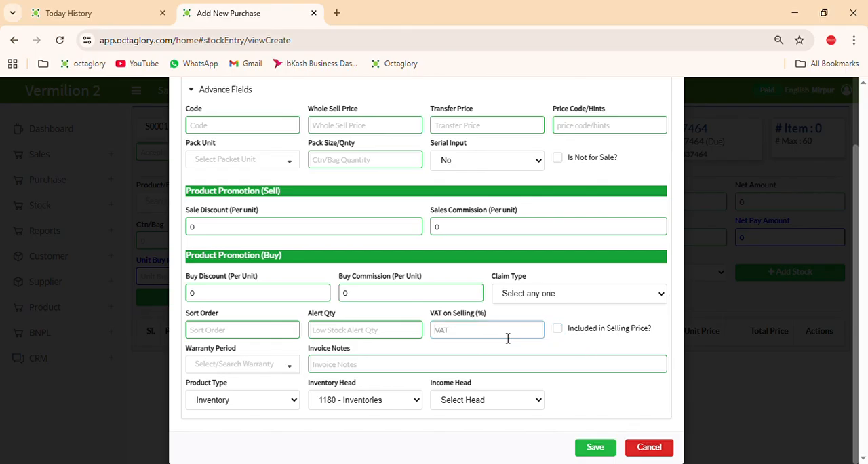
pyautogui.write('10')
pyautogui.click(590, 449)
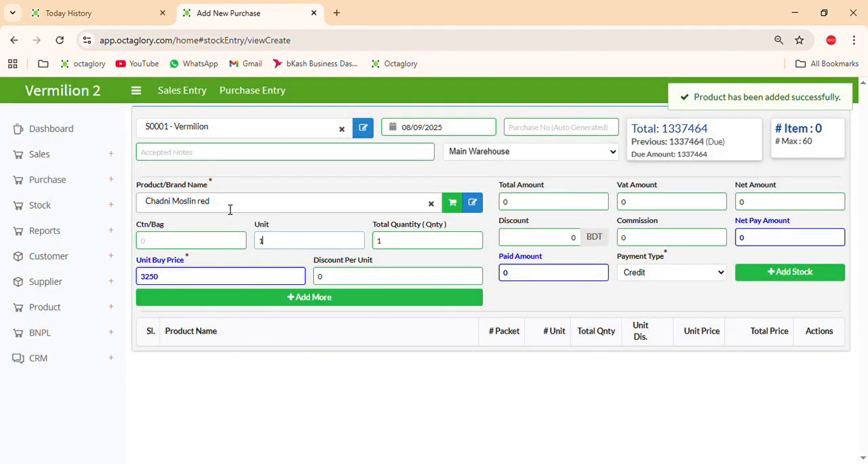
# Add 2 units of Chadni Moslin red at 3250 each to the purchase's item list
pyautogui.click(282, 250)
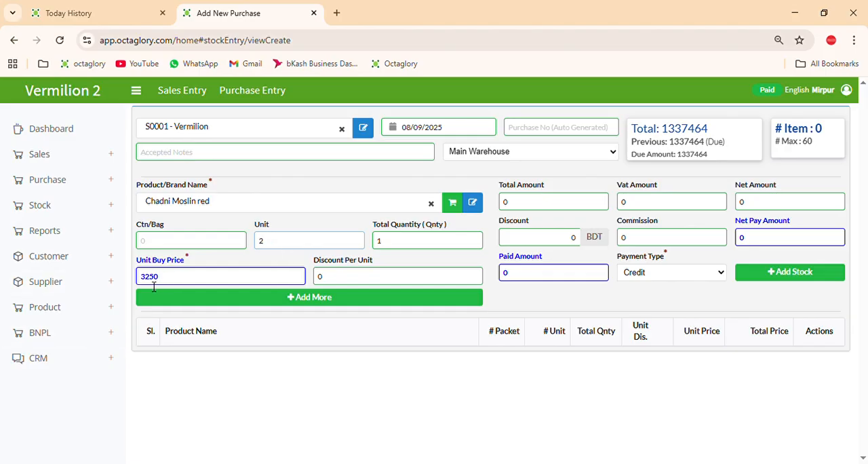
pyautogui.click(198, 303)
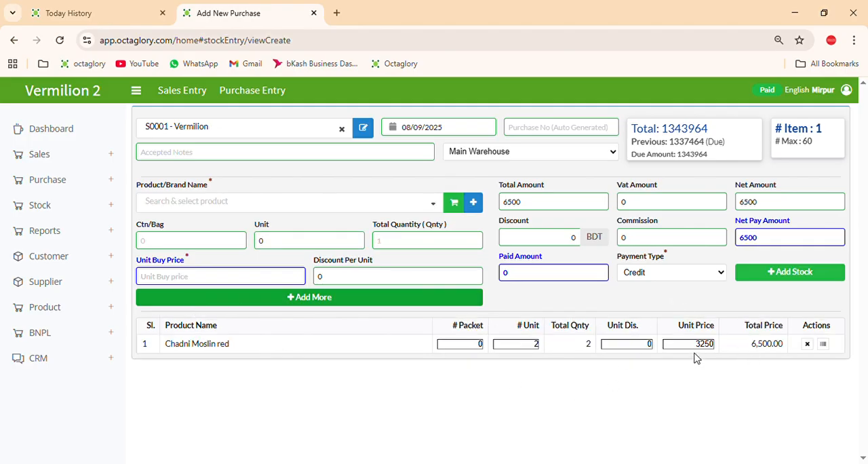
pyautogui.click(338, 204)
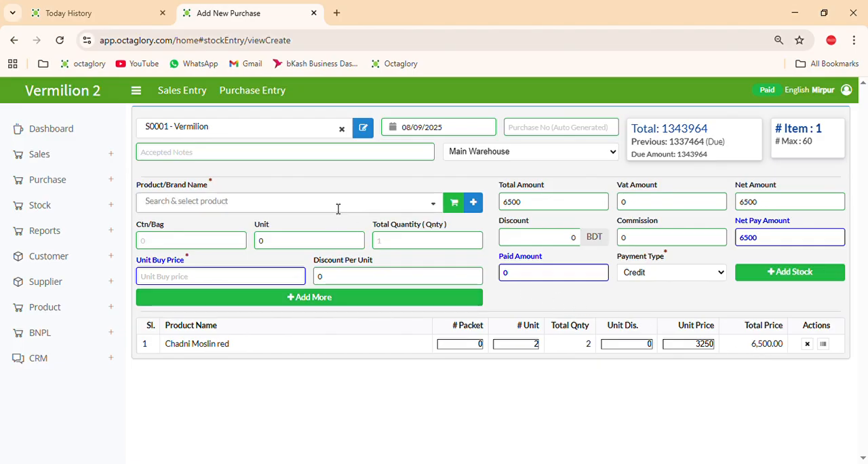
# Start another new product named chadni moslin sada in the Saree category
pyautogui.click(473, 202)
pyautogui.click(274, 171)
pyautogui.write('c')
pyautogui.write('hac')
pyautogui.write('ni moslin sada')
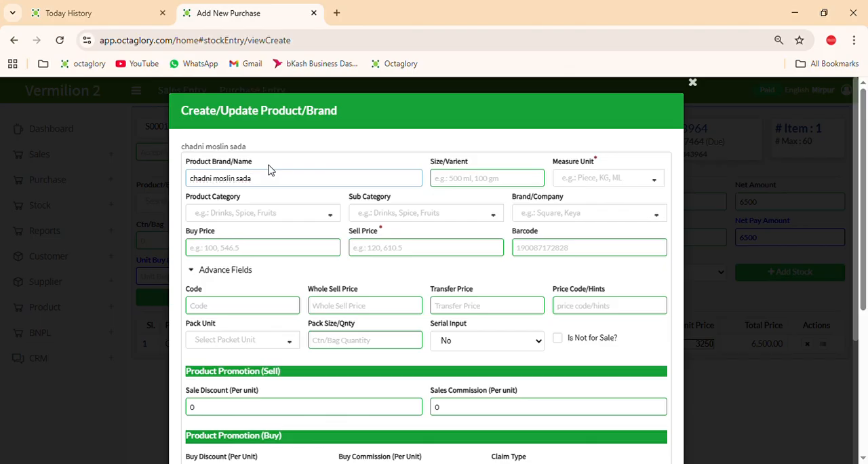
pyautogui.click(335, 217)
pyautogui.click(256, 235)
# Set chadni moslin sada's buy and sell prices to 3250 and its VAT on selling to 10%
pyautogui.click(265, 250)
pyautogui.write('3250')
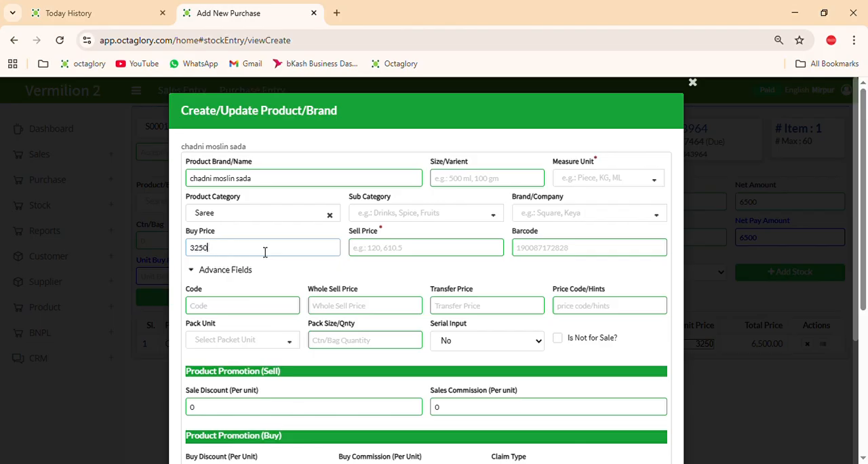
pyautogui.click(399, 247)
pyautogui.write('3250')
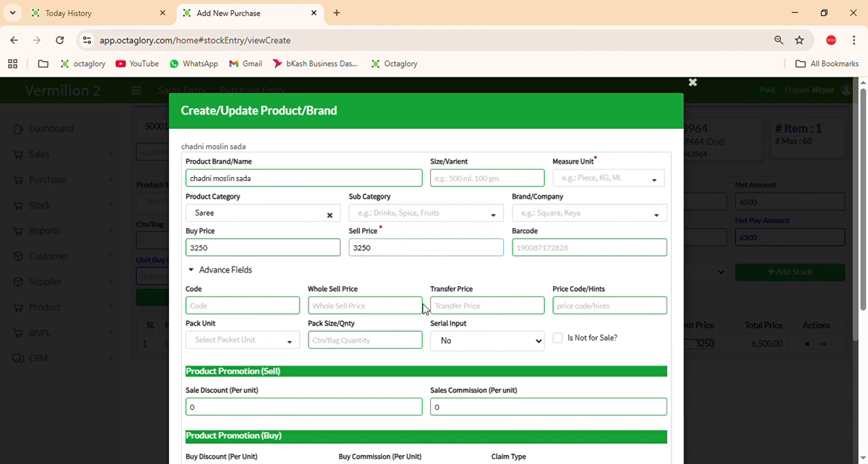
pyautogui.scroll(-3, 428, 309)
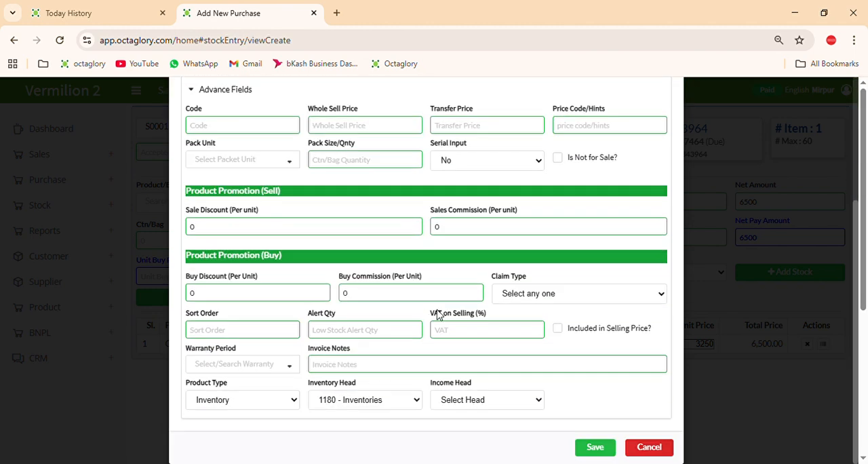
pyautogui.click(452, 329)
pyautogui.write('10')
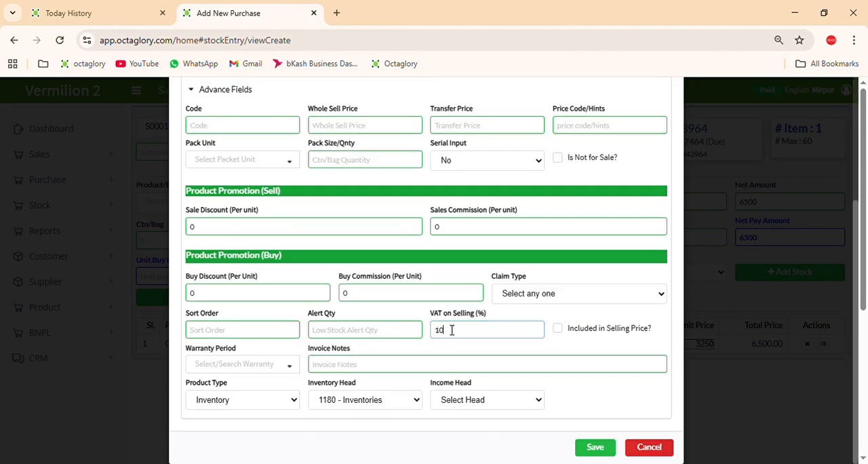
# Assign the brand Vermilion to the chadni moslin sada product
pyautogui.scroll(3, 448, 295)
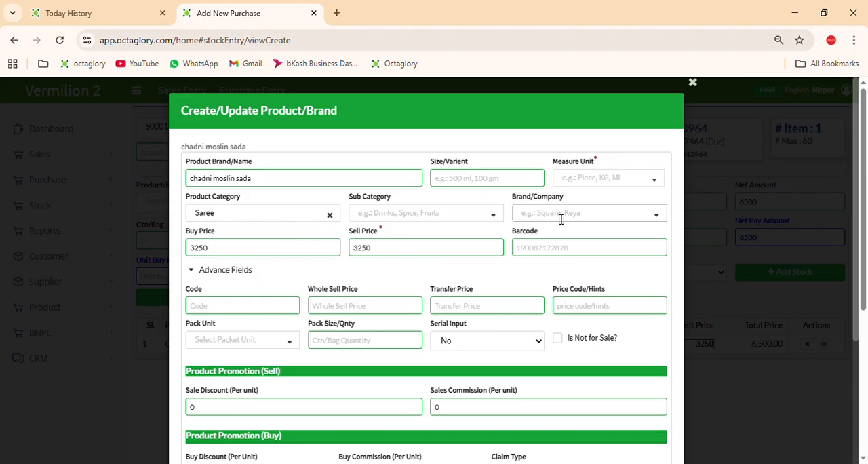
pyautogui.click(658, 217)
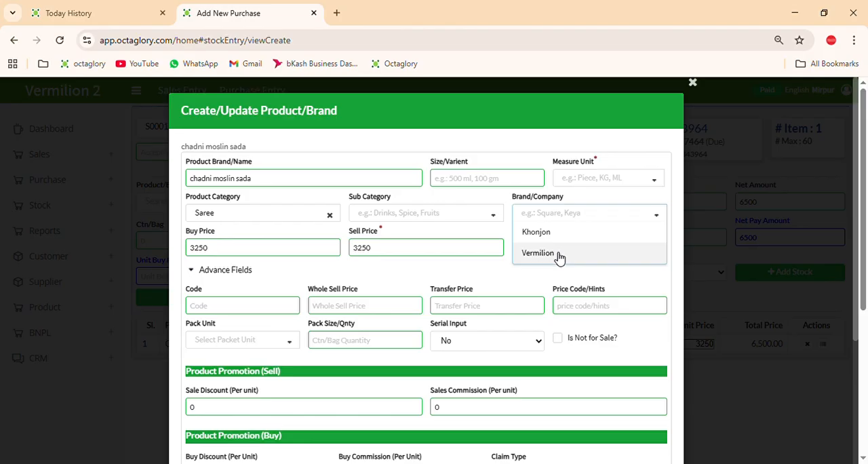
pyautogui.click(560, 255)
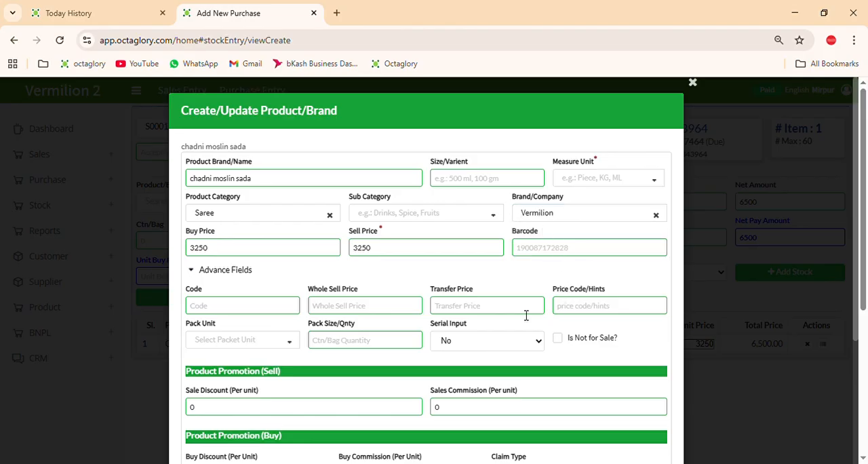
pyautogui.click(664, 181)
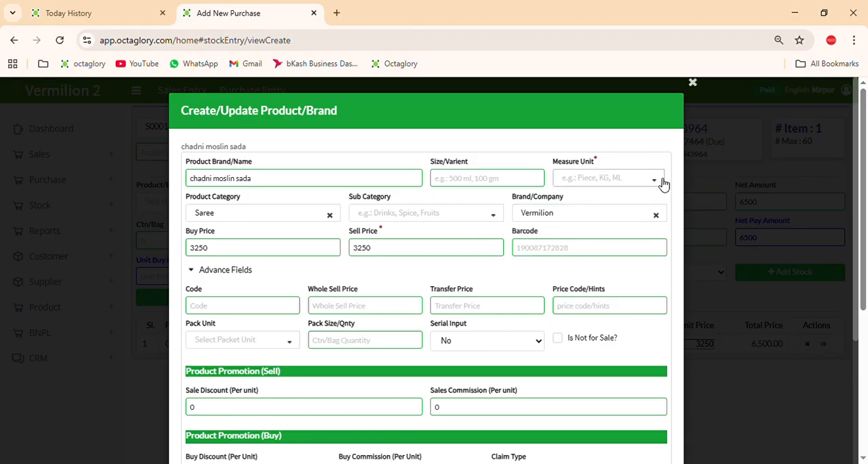
pyautogui.click(483, 187)
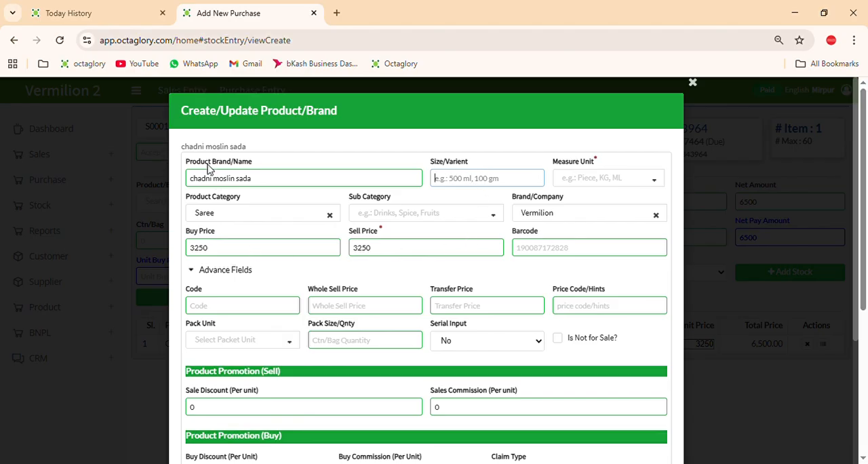
pyautogui.scroll(-3, 302, 191)
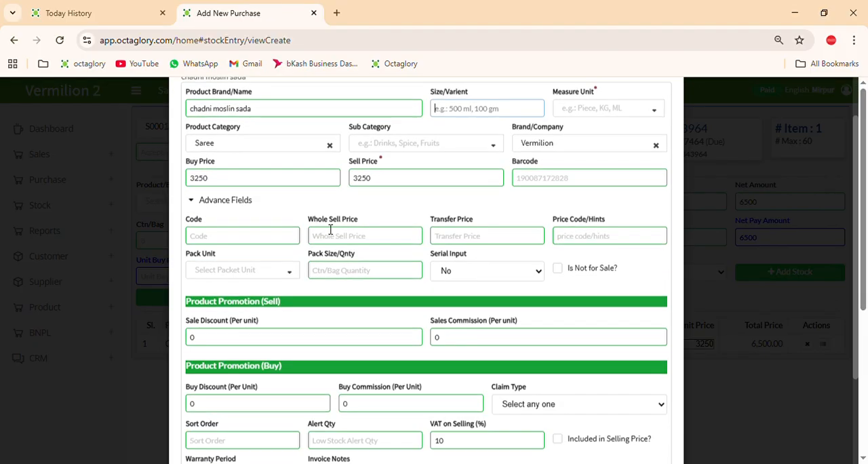
# Save chadni moslin sada and add 10 units of it at 3250 each to the purchase's item list
pyautogui.click(593, 449)
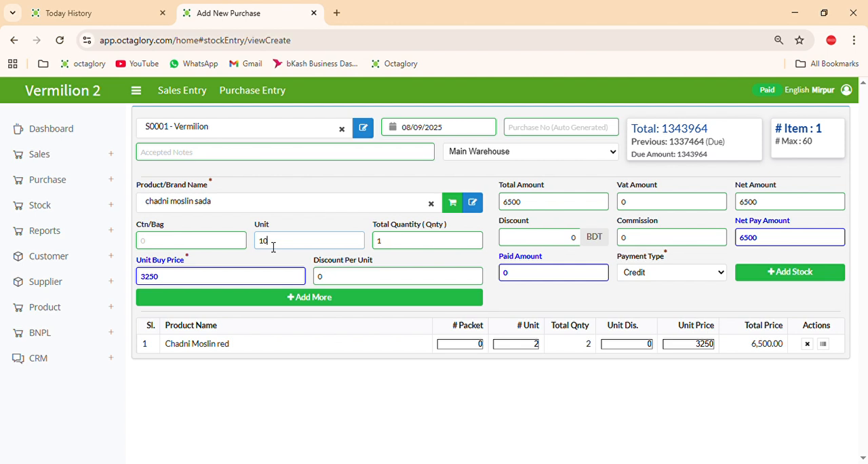
pyautogui.click(243, 299)
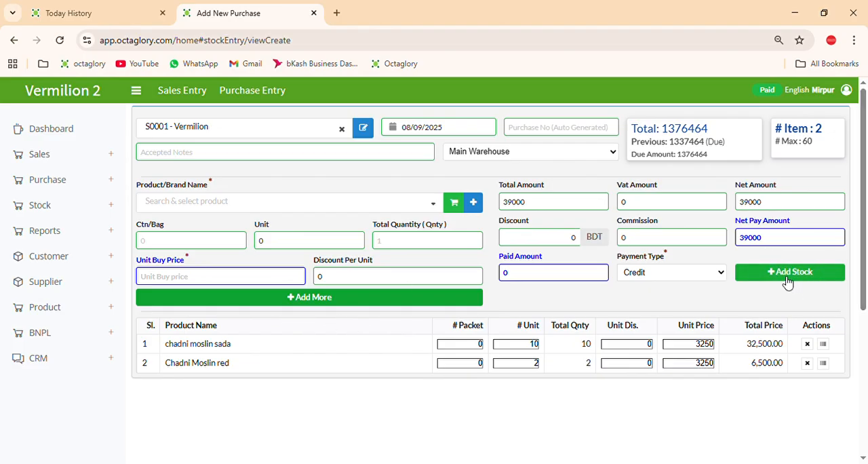
# Enter the note "new stock 08/09/2025" on the purchase and submit it to stock
pyautogui.click(295, 155)
pyautogui.write('new stock 08/')
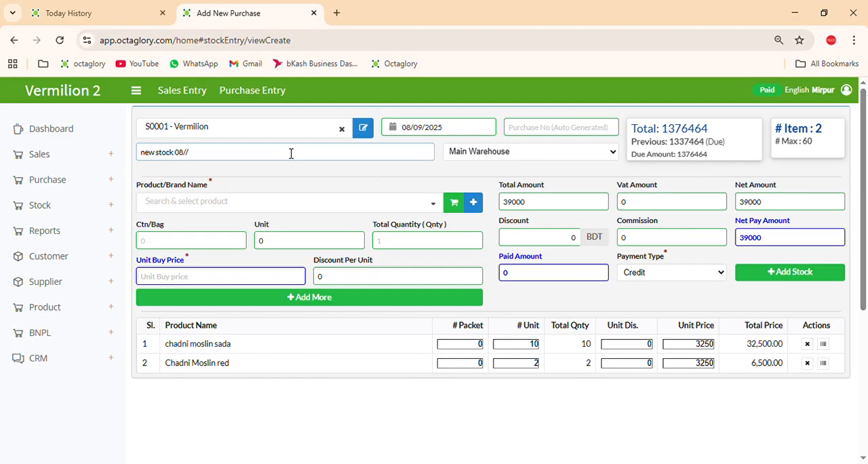
pyautogui.write('09/2025')
pyautogui.click(785, 280)
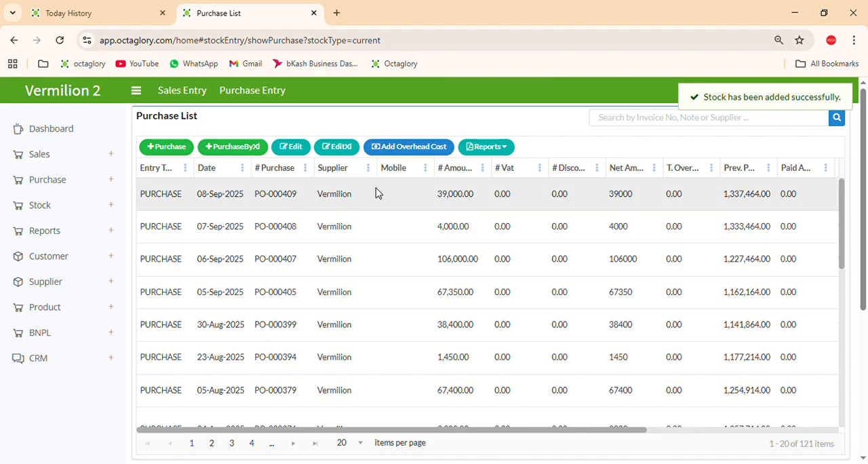
# Open the Purchase Invoice report for the 08-Sep-2025 purchase from Vermilion
pyautogui.moveTo(152, 197); pyautogui.dragTo(287, 197)
pyautogui.click(359, 202)
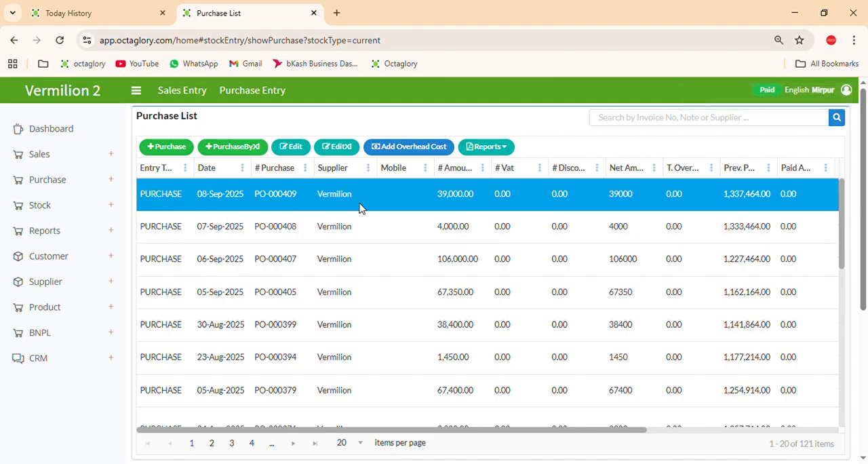
pyautogui.click(484, 148)
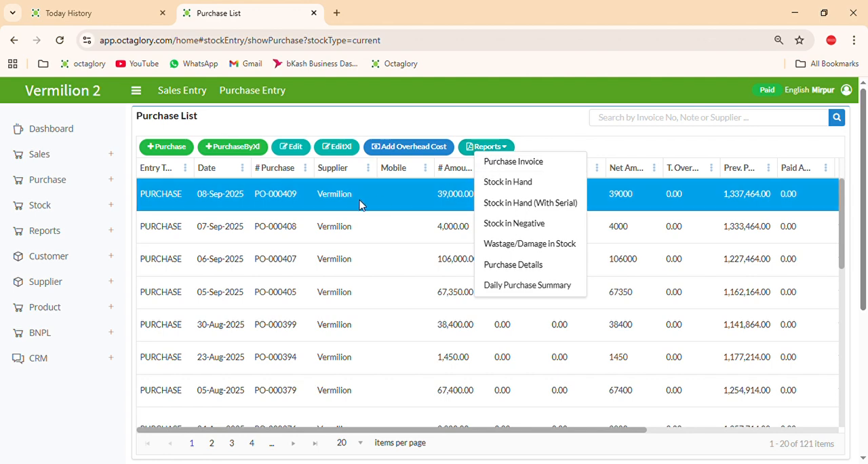
pyautogui.click(519, 169)
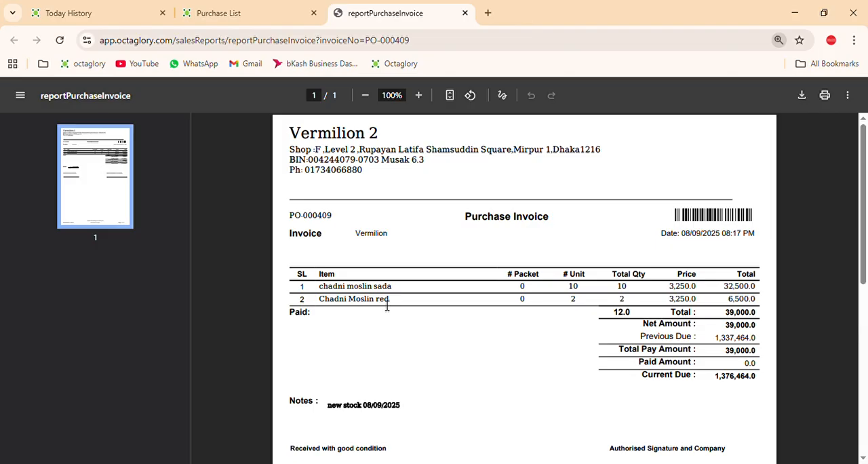
# Review the purchase invoice's item lines, quantities, prices and totals
pyautogui.scroll(-2, 402, 305)
pyautogui.scroll(2, 402, 306)
pyautogui.tripleClick(329, 289)
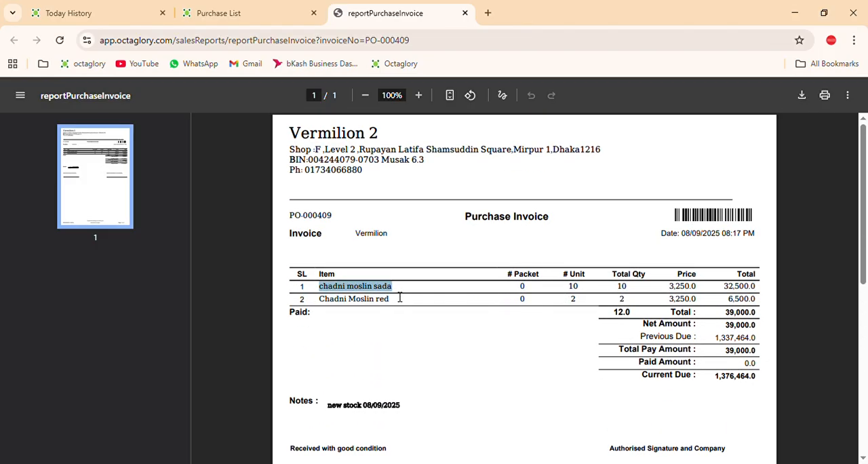
pyautogui.moveTo(472, 297); pyautogui.dragTo(755, 290)
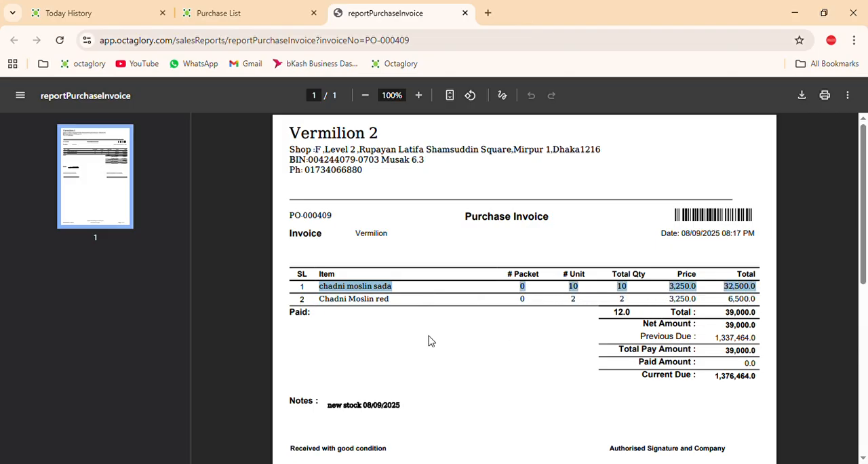
pyautogui.moveTo(317, 300); pyautogui.dragTo(330, 300)
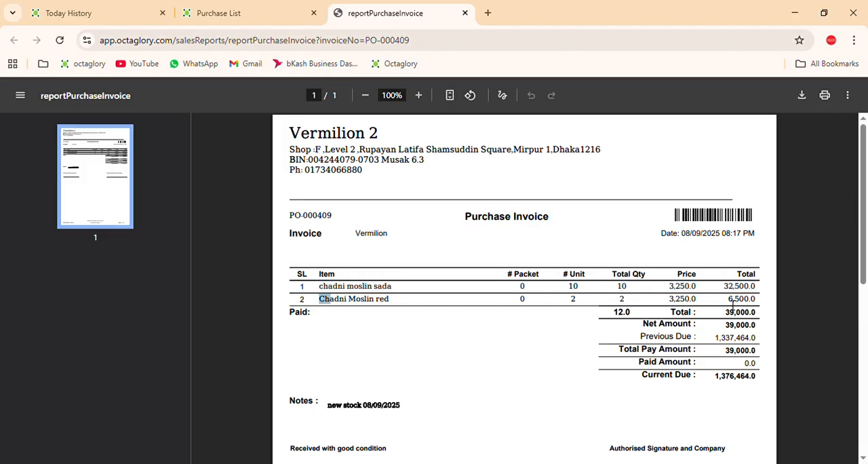
pyautogui.scroll(-3, 710, 312)
pyautogui.scroll(3, 502, 264)
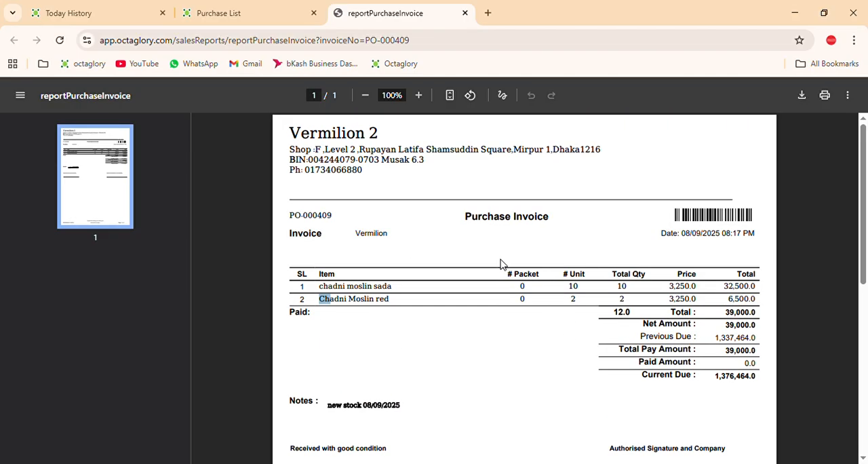